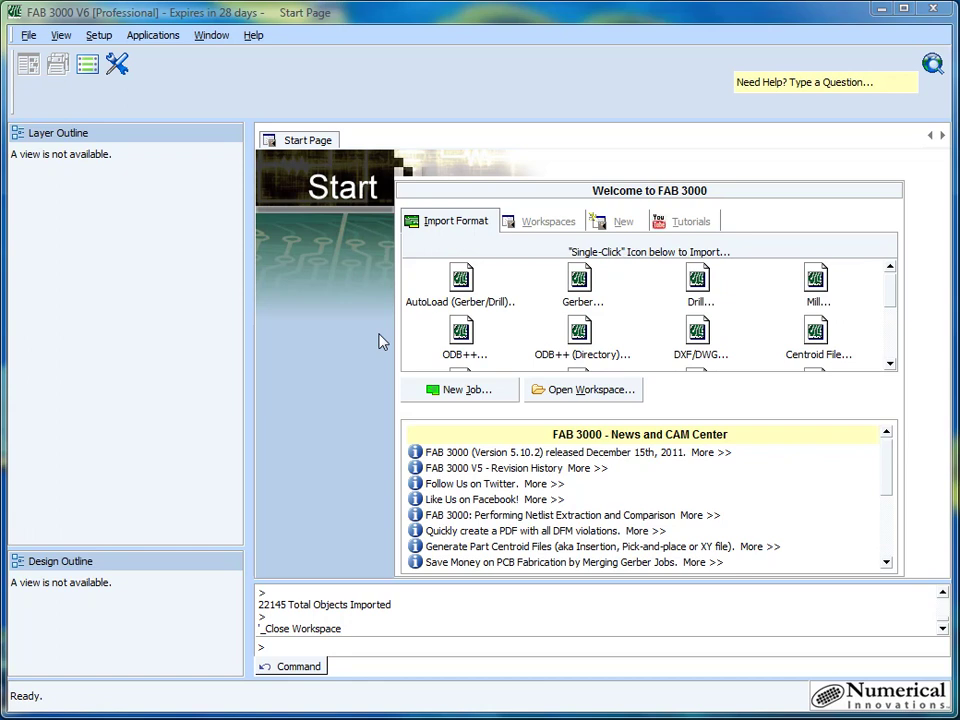
# AutoLoad the blue_con_rev_1b_gerber folder, importing all 8 Gerber and drill layers into a new job.
pyautogui.click(461, 278)
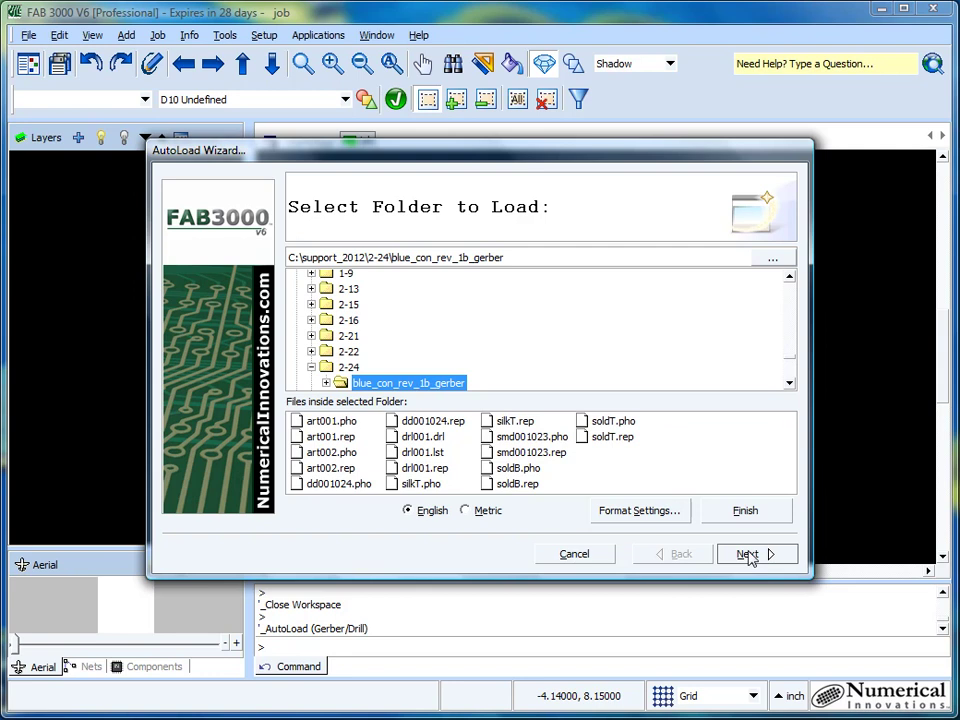
pyautogui.click(748, 557)
pyautogui.click(748, 555)
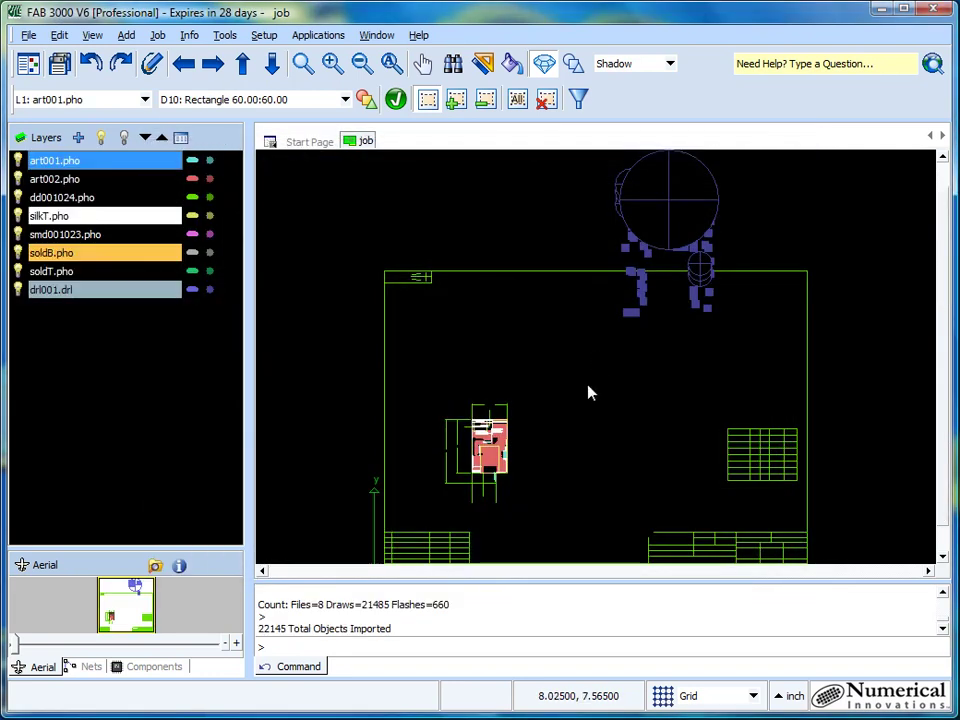
pyautogui.scroll(3, 515, 458)
pyautogui.scroll(3, 387, 343)
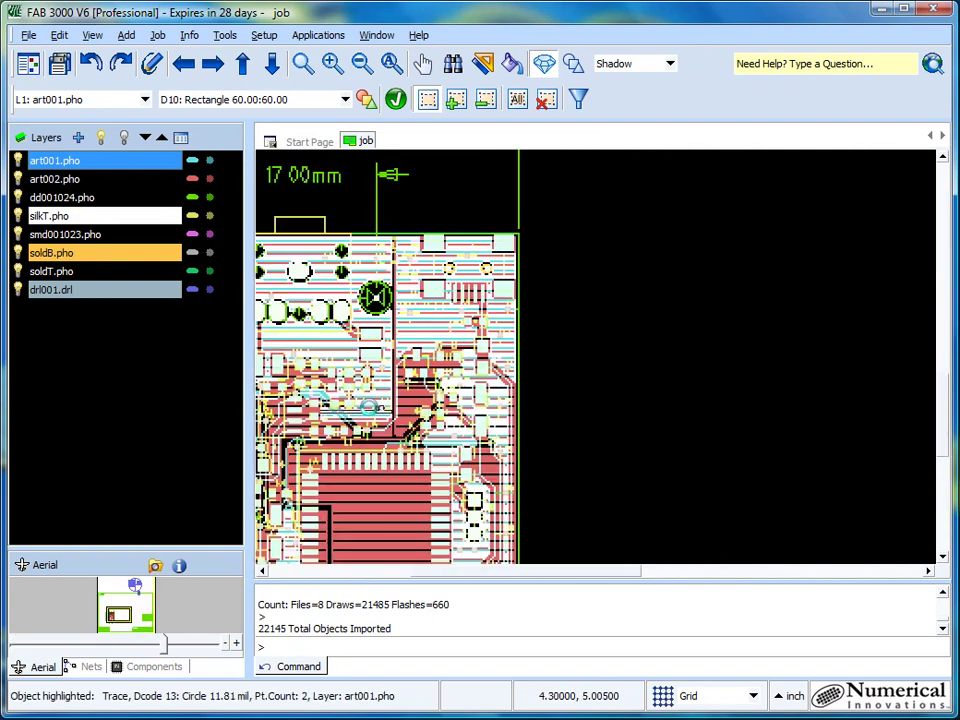
pyautogui.scroll(-4, 387, 343)
pyautogui.scroll(-2, 387, 343)
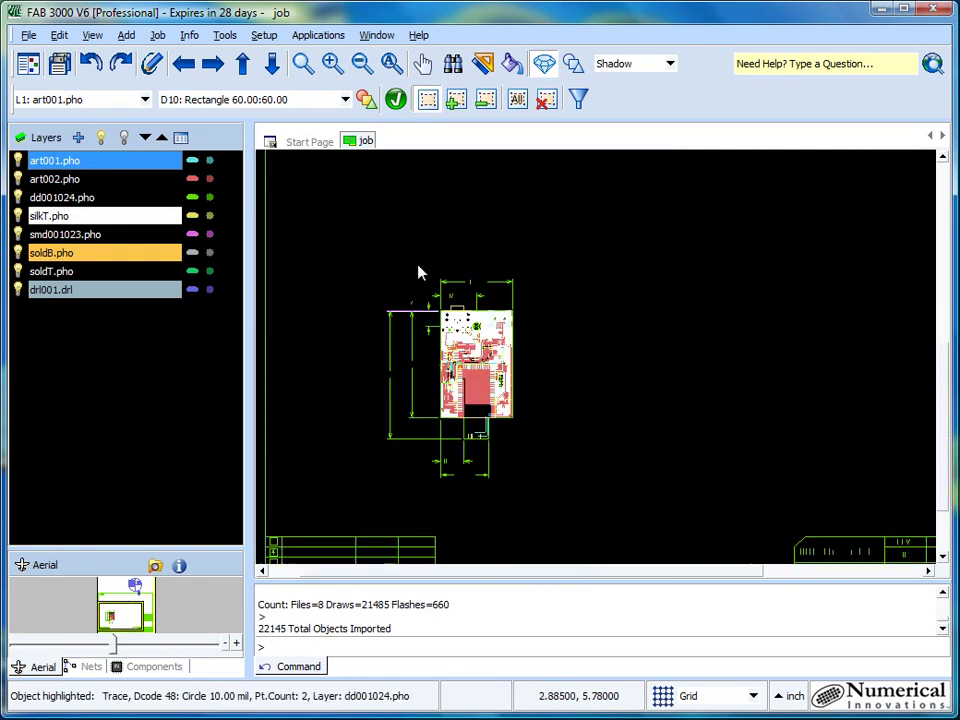
pyautogui.click(302, 63)
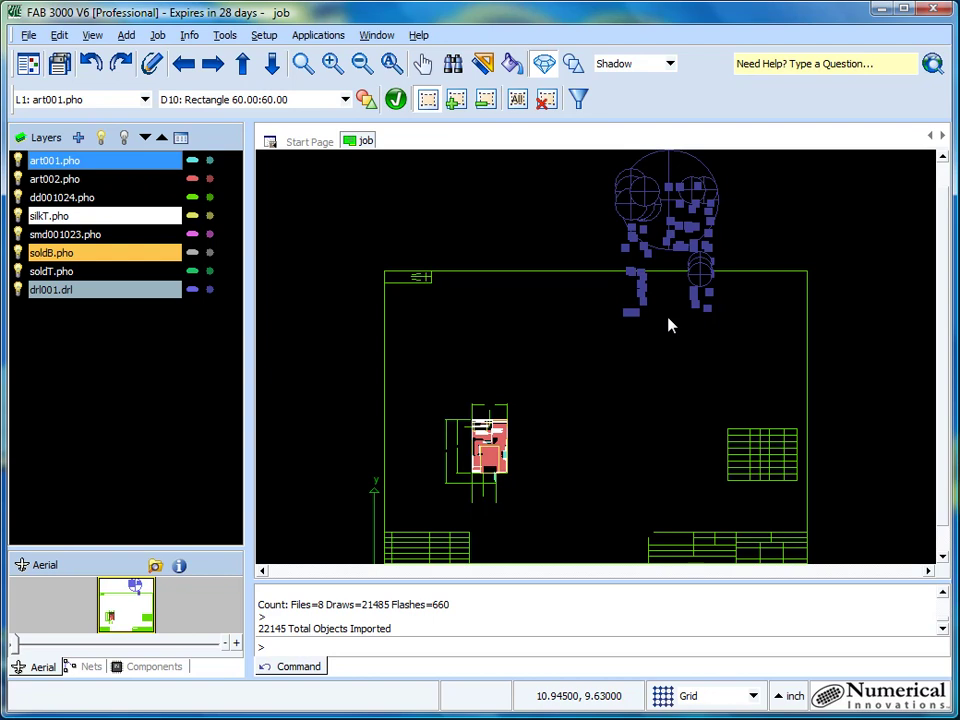
pyautogui.rightClick(102, 291)
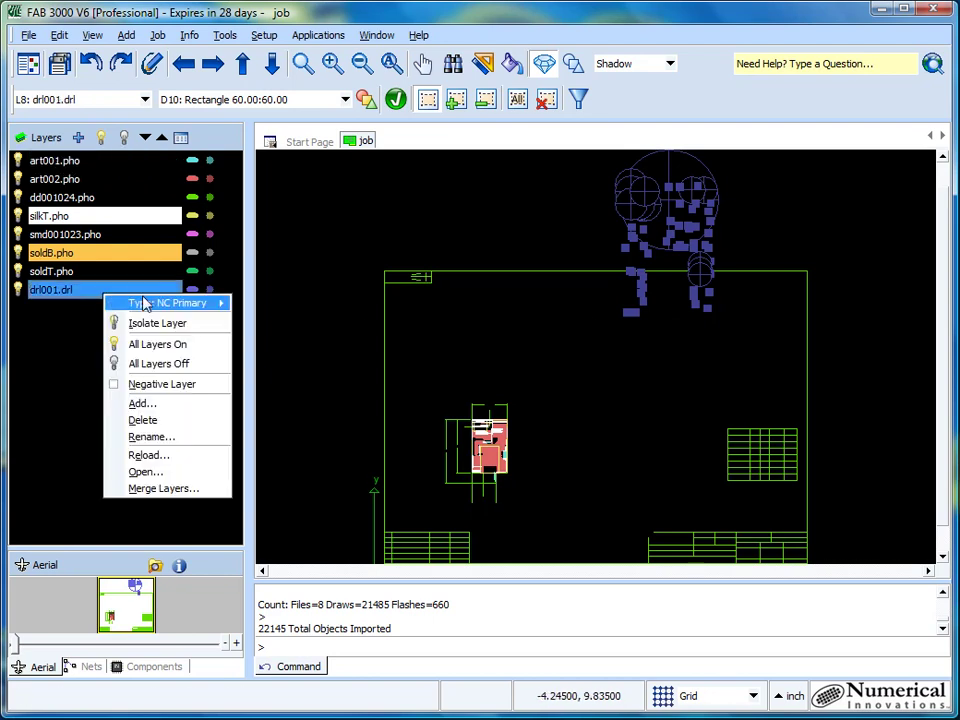
pyautogui.click(194, 471)
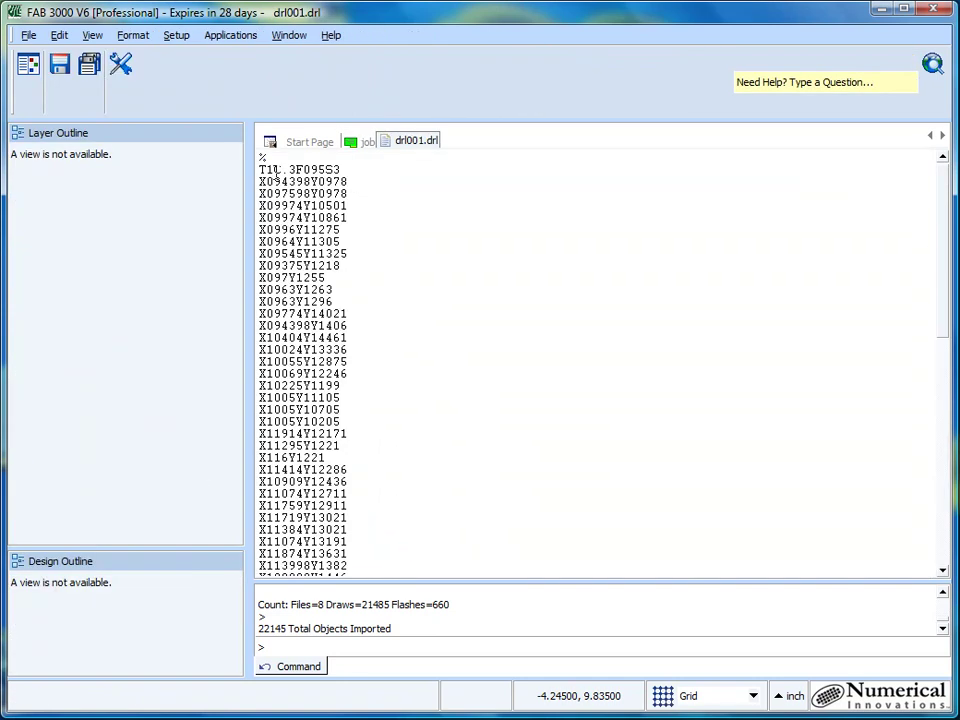
pyautogui.moveTo(275, 170); pyautogui.dragTo(258, 169)
pyautogui.click(276, 169)
pyautogui.moveTo(295, 169); pyautogui.dragTo(267, 169)
pyautogui.click(310, 170)
pyautogui.tripleClick(350, 182)
pyautogui.click(343, 176)
pyautogui.moveTo(343, 180); pyautogui.dragTo(259, 182)
pyautogui.click(348, 182)
pyautogui.rightClick(413, 146)
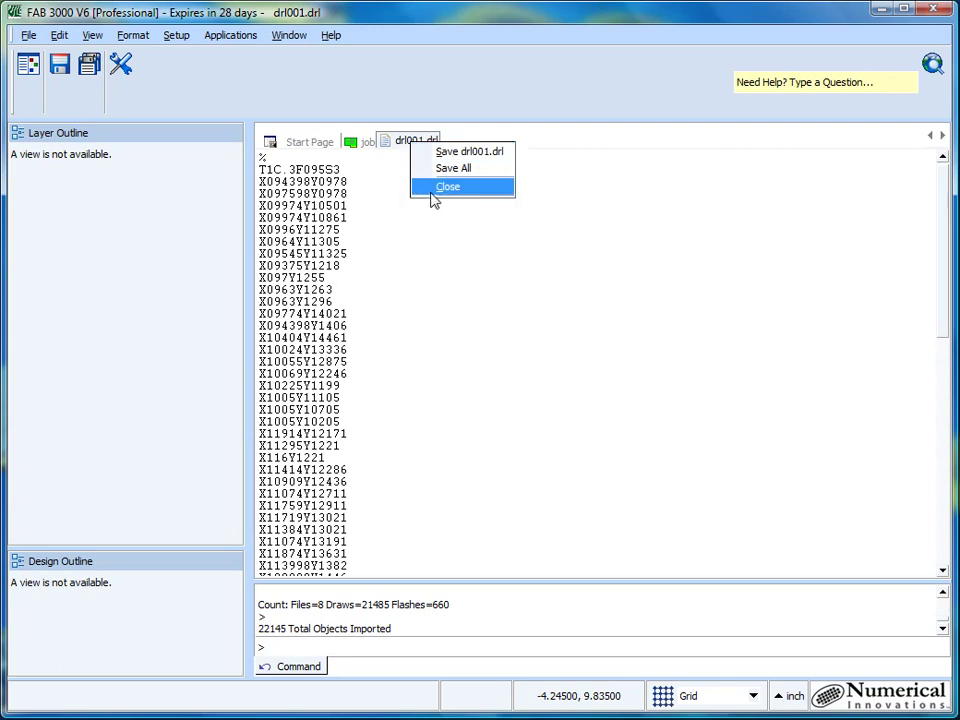
pyautogui.click(388, 182)
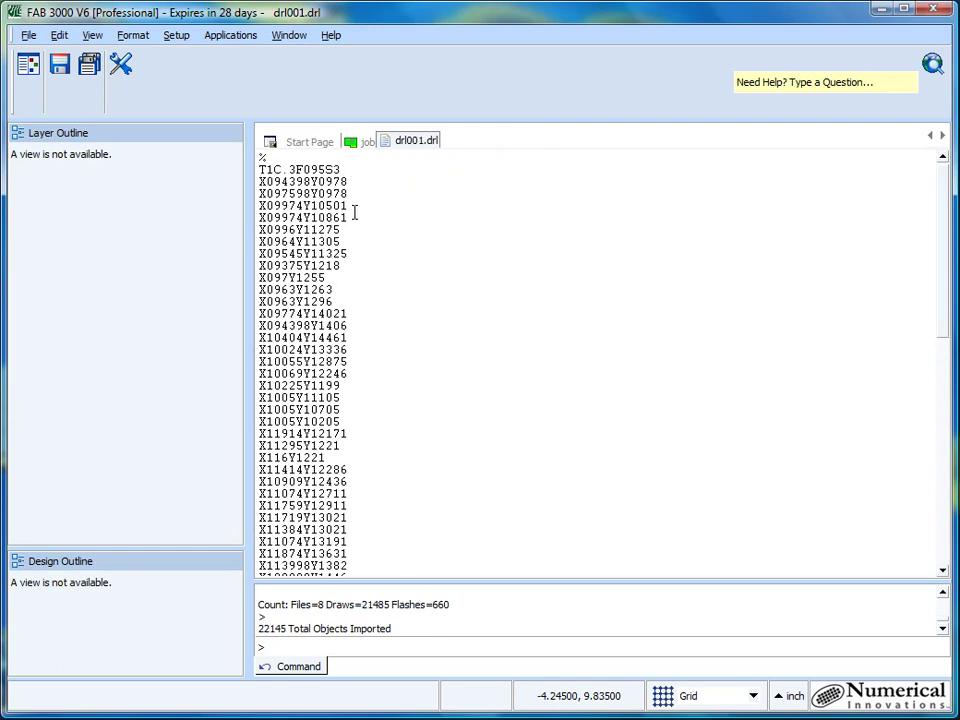
pyautogui.rightClick(396, 146)
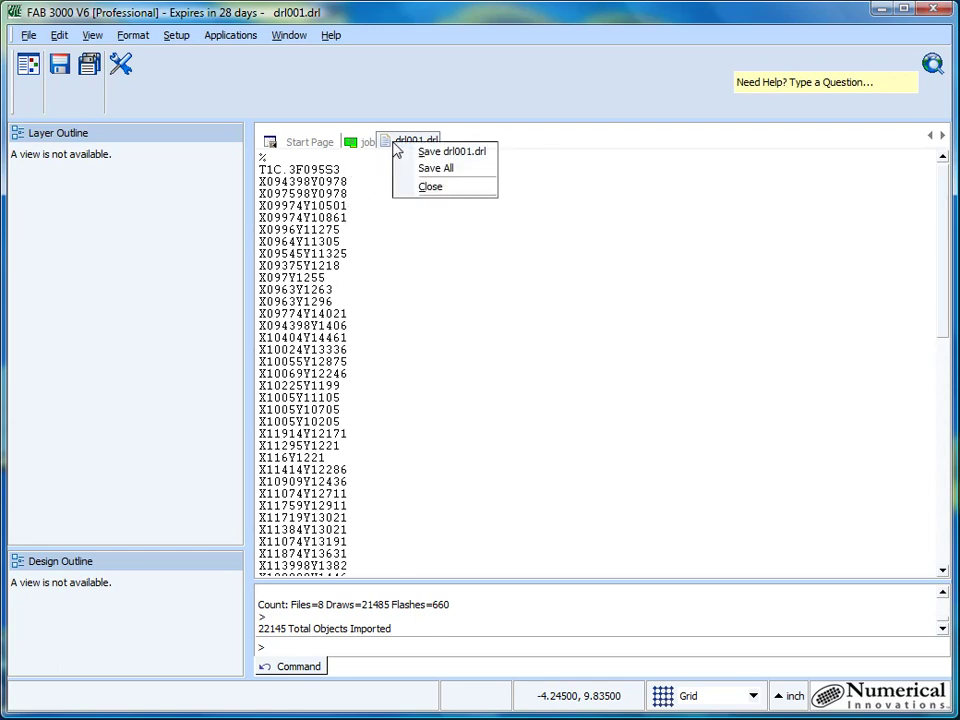
pyautogui.click(422, 192)
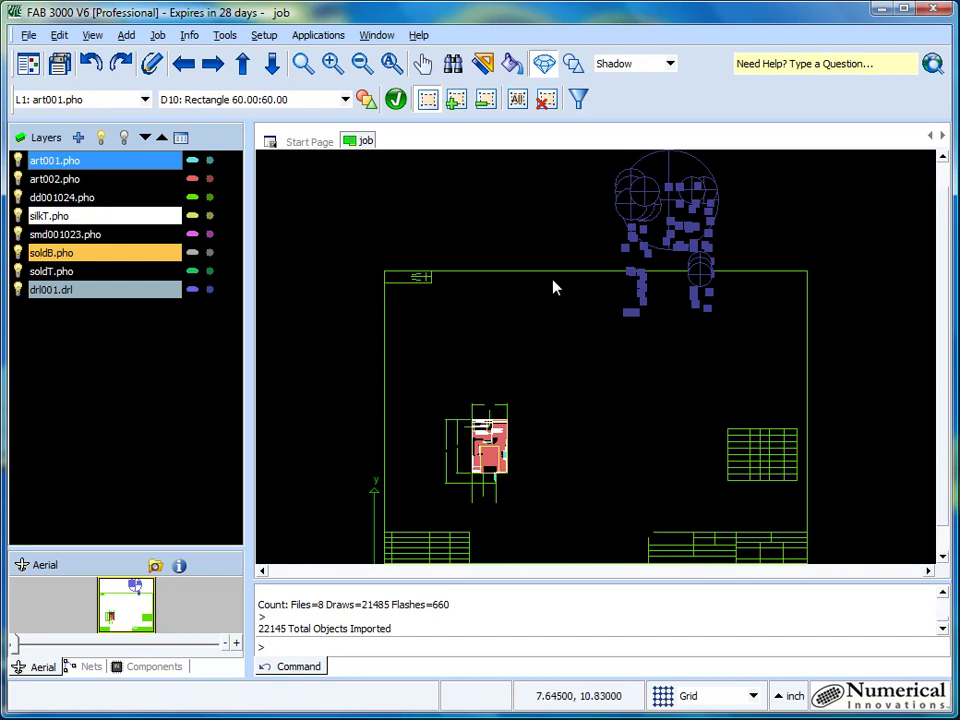
# Close the current workspace without saving the job.
pyautogui.click(30, 35)
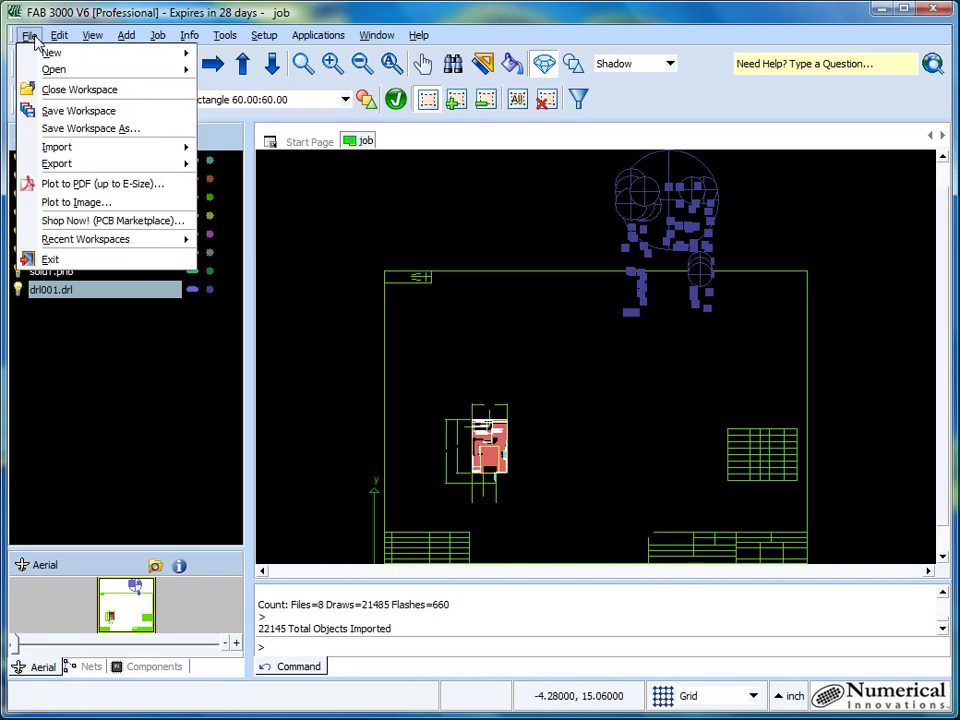
pyautogui.click(68, 90)
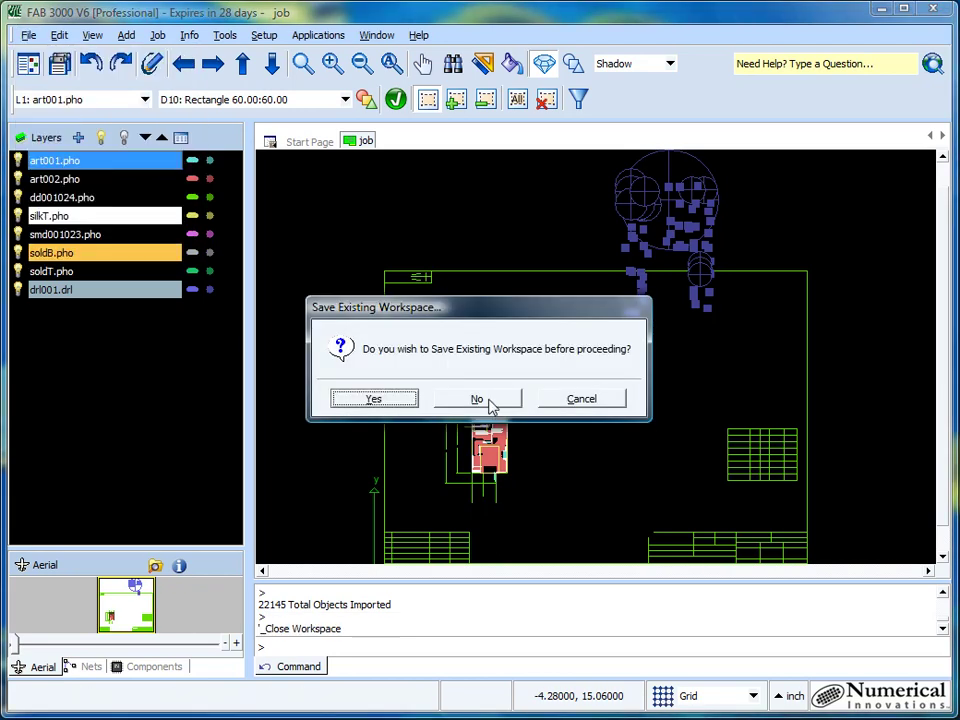
pyautogui.click(480, 399)
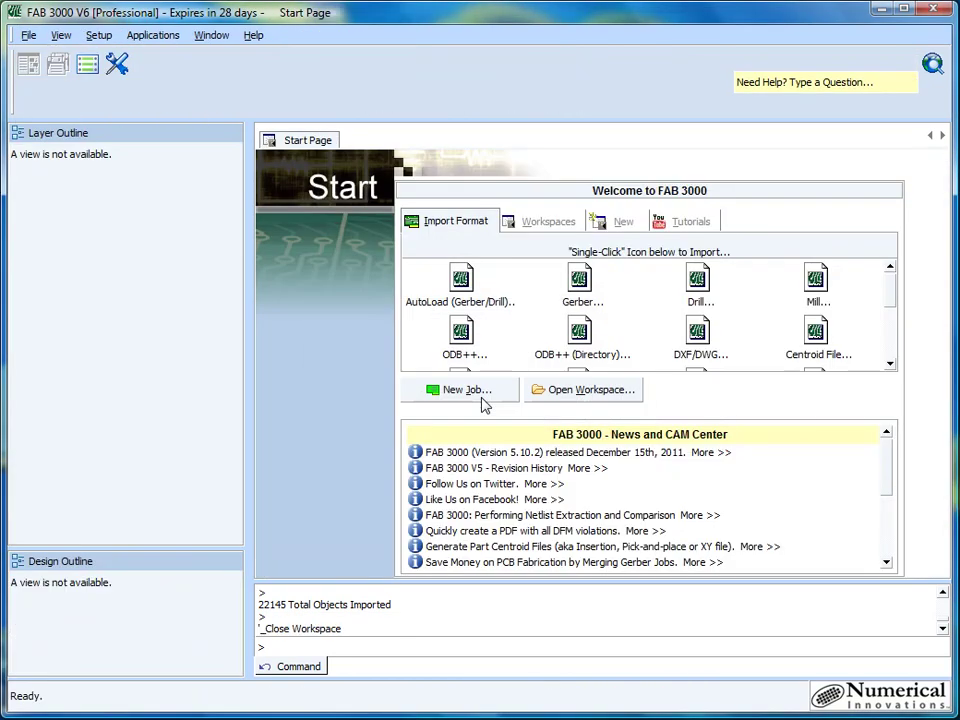
# Restart AutoLoad on the same folder with Metric units and bring up Format Settings.
pyautogui.click(458, 280)
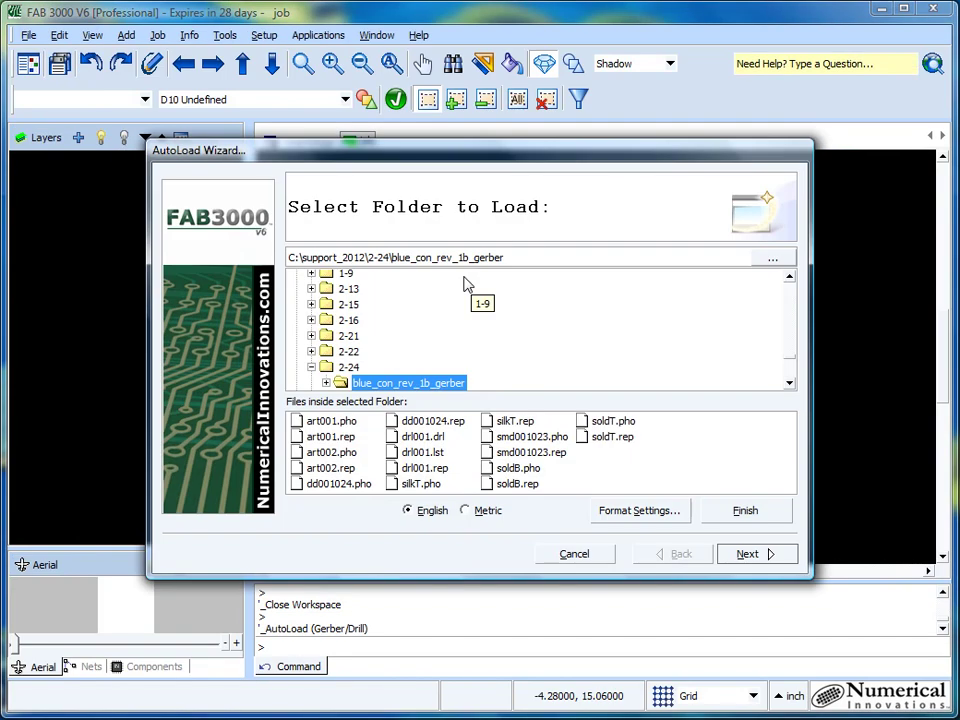
pyautogui.click(466, 510)
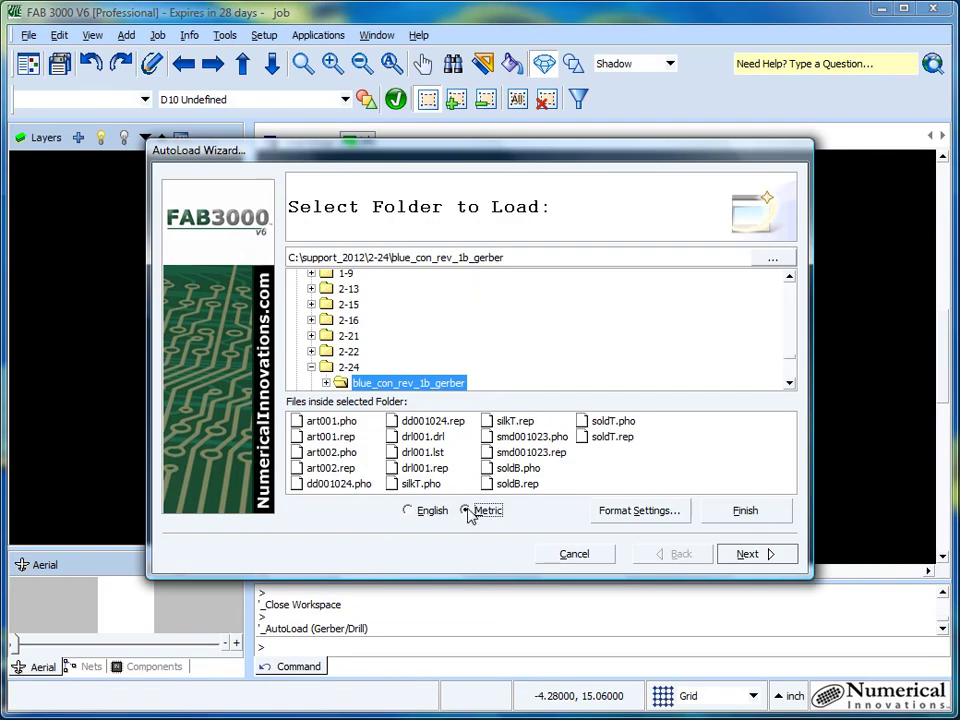
pyautogui.click(620, 510)
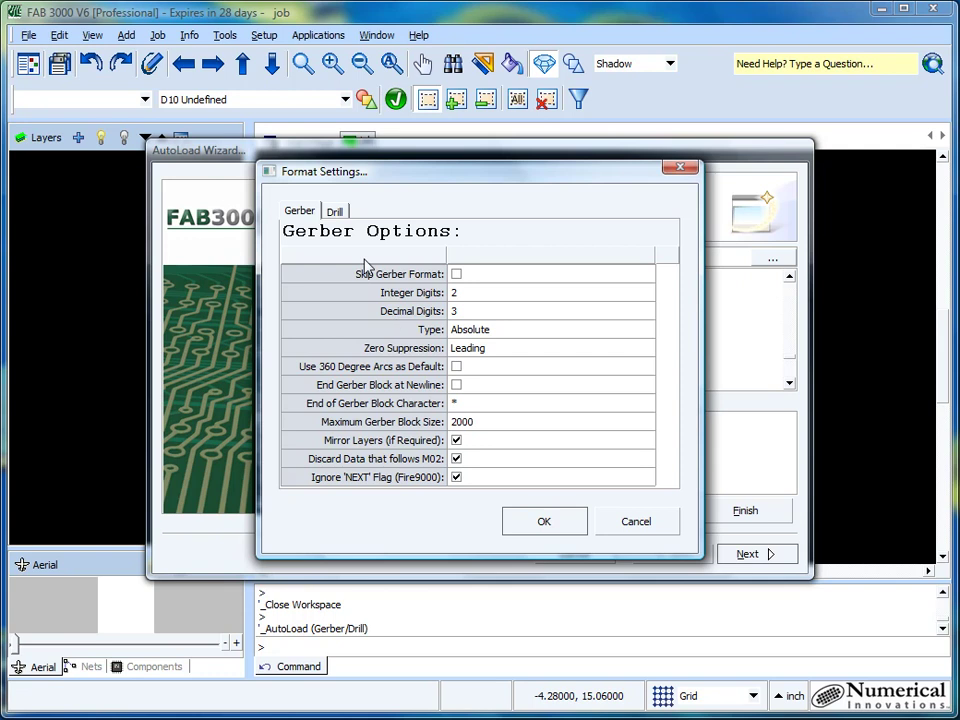
# Set drill format to 3.3 digits, Absolute, Trailing zero suppression, and accept the settings.
pyautogui.click(335, 211)
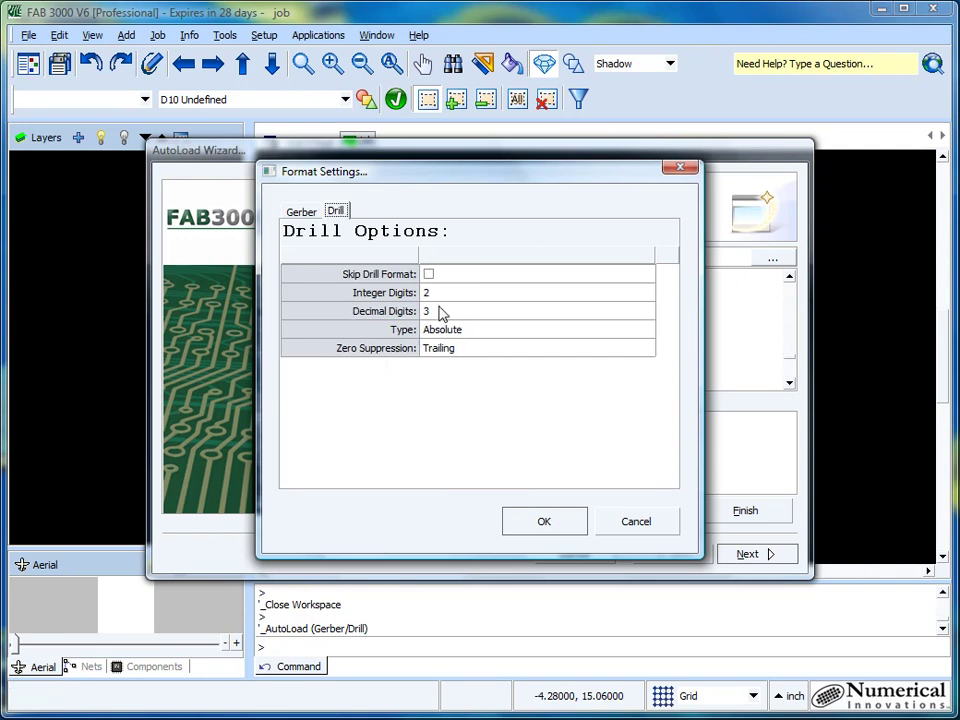
pyautogui.click(440, 292)
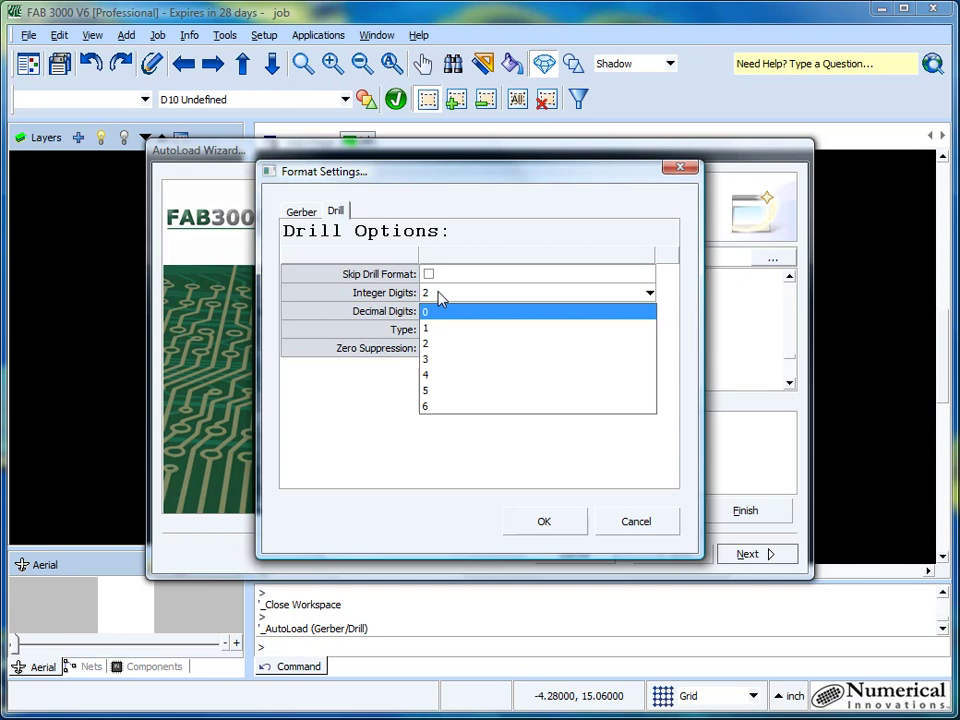
pyautogui.click(453, 360)
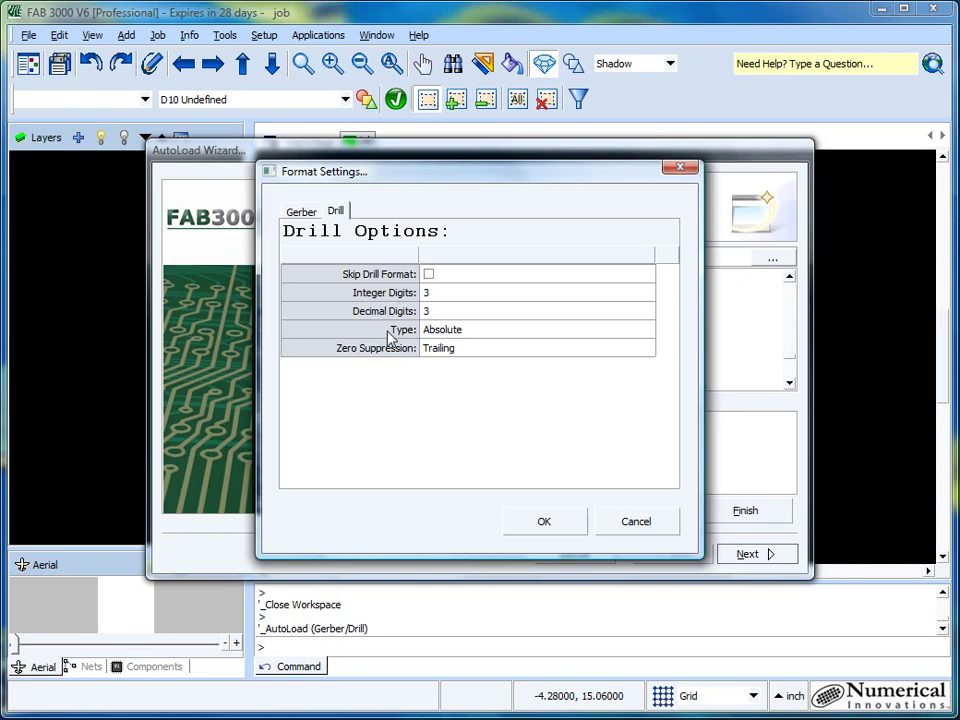
pyautogui.click(465, 354)
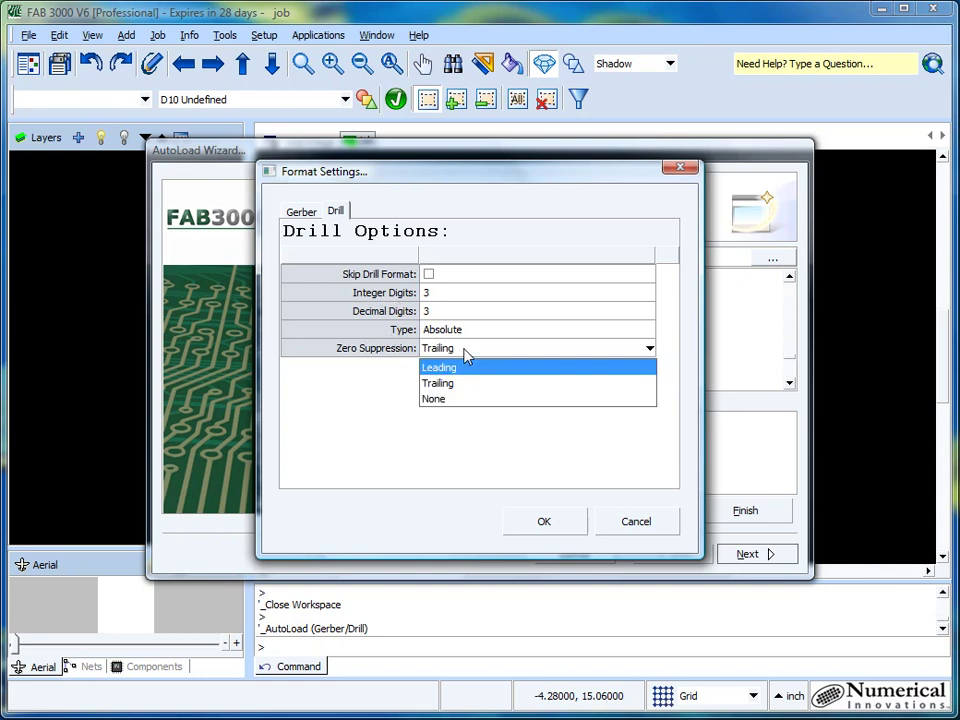
pyautogui.click(464, 350)
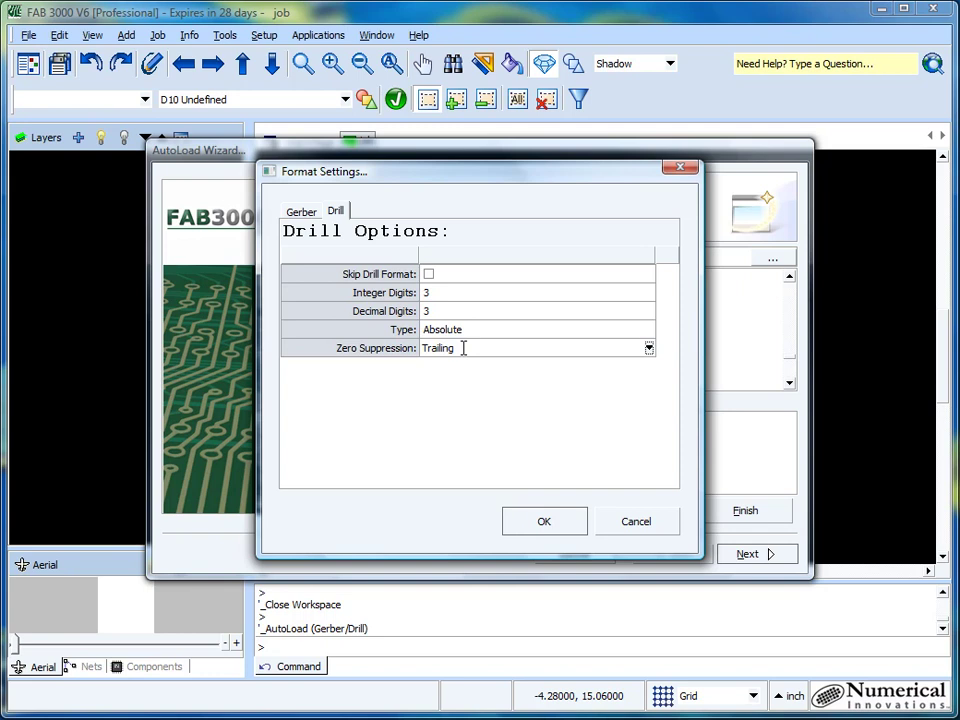
pyautogui.click(407, 338)
pyautogui.click(561, 522)
# Re-import all 8 layers in millimetres, zoom in to verify drill hits align with pads, then Zoom All.
pyautogui.click(745, 554)
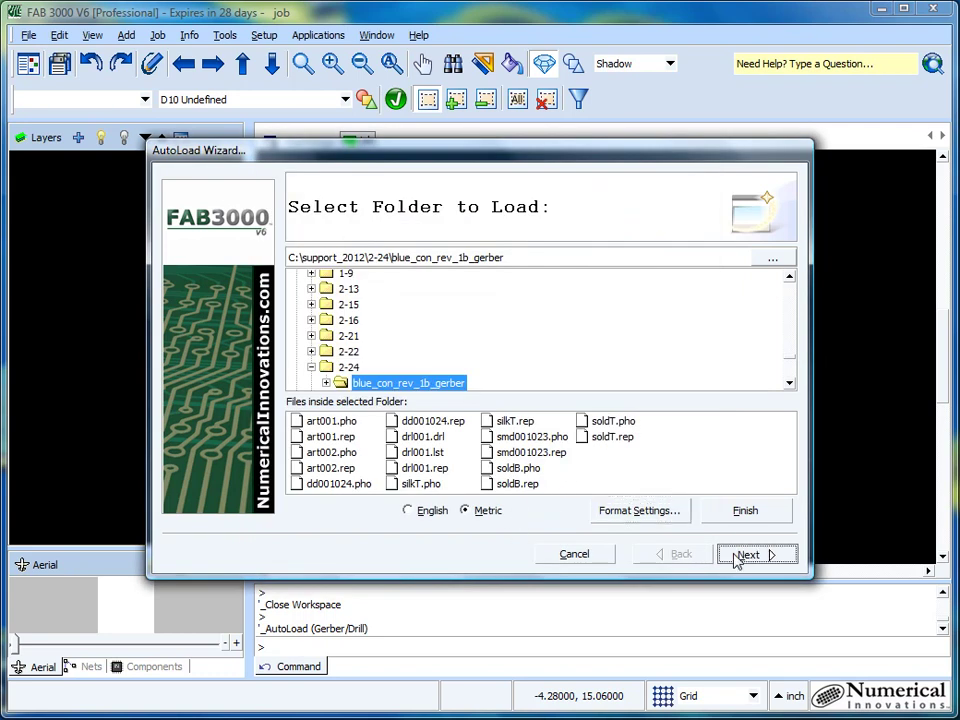
pyautogui.click(745, 554)
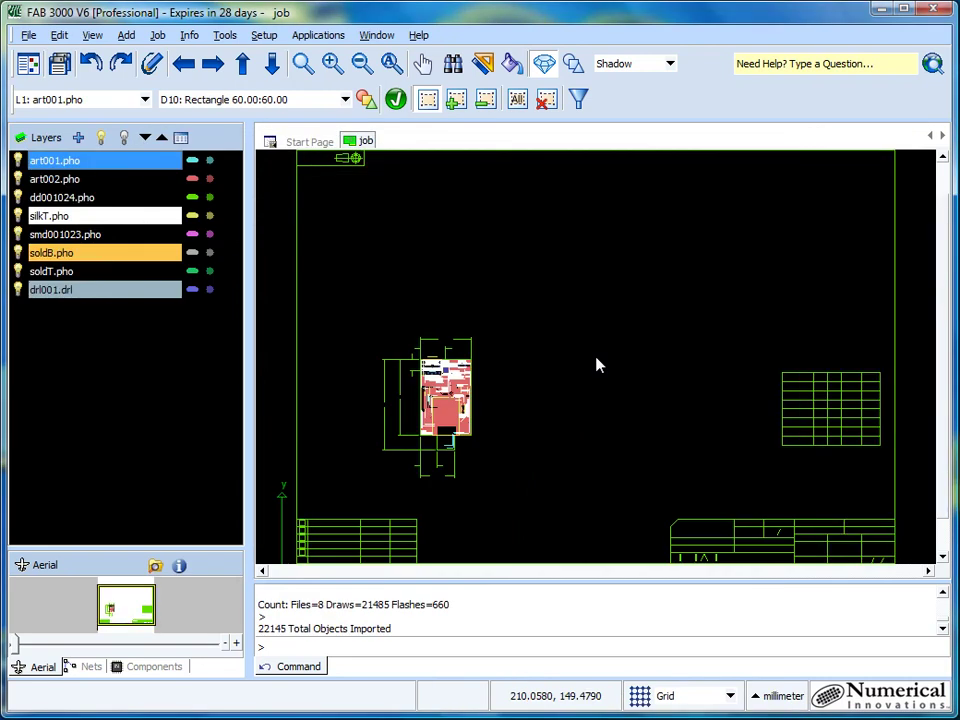
pyautogui.scroll(5, 503, 418)
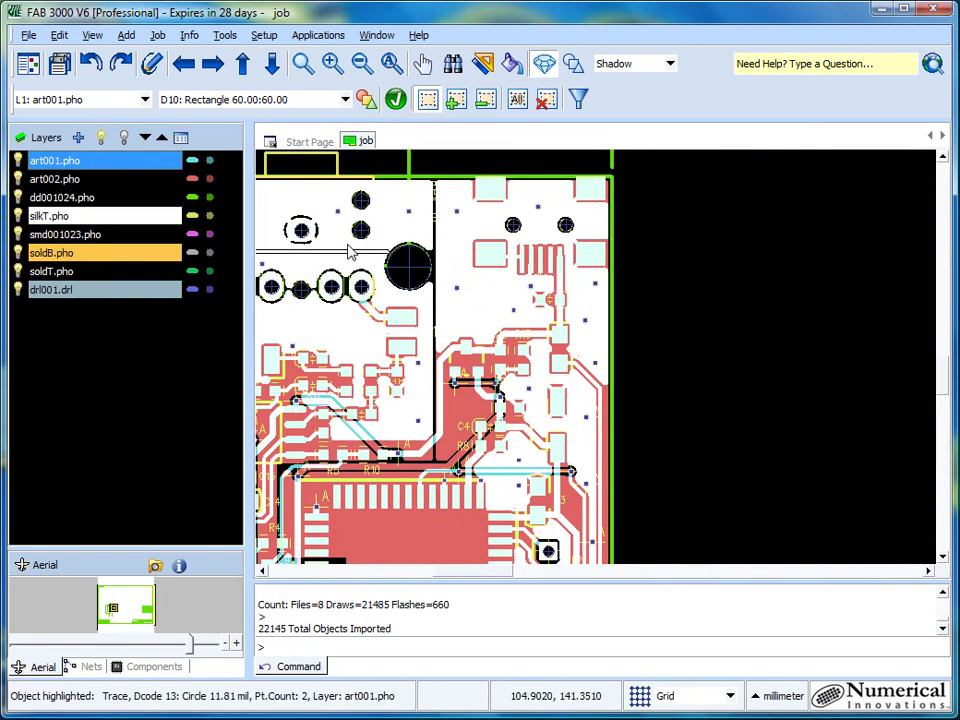
pyautogui.scroll(5, 527, 266)
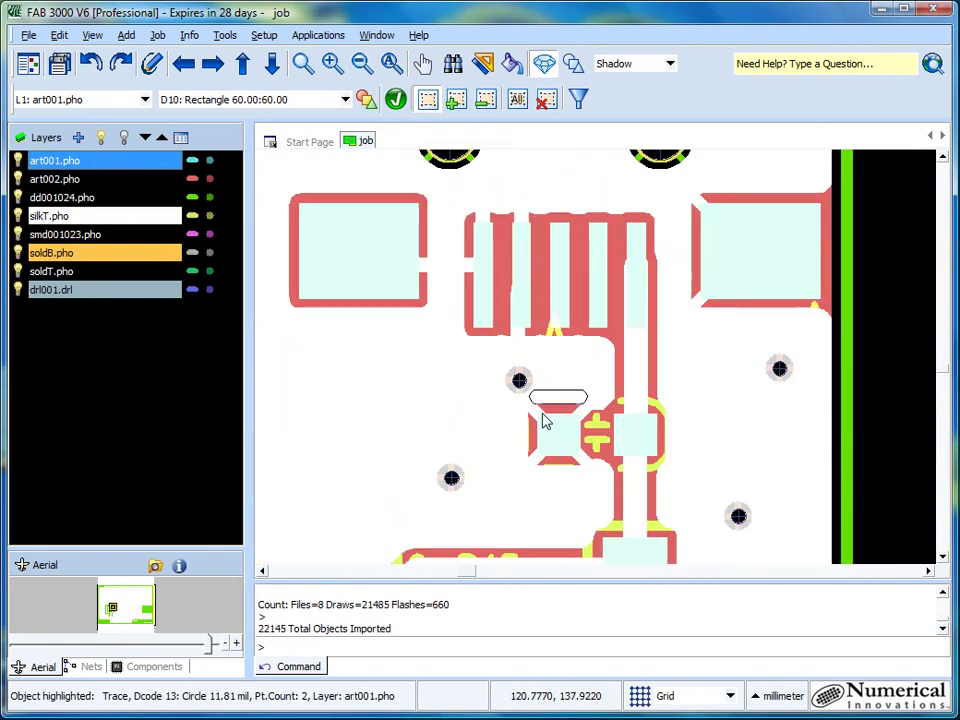
pyautogui.scroll(-3, 490, 415)
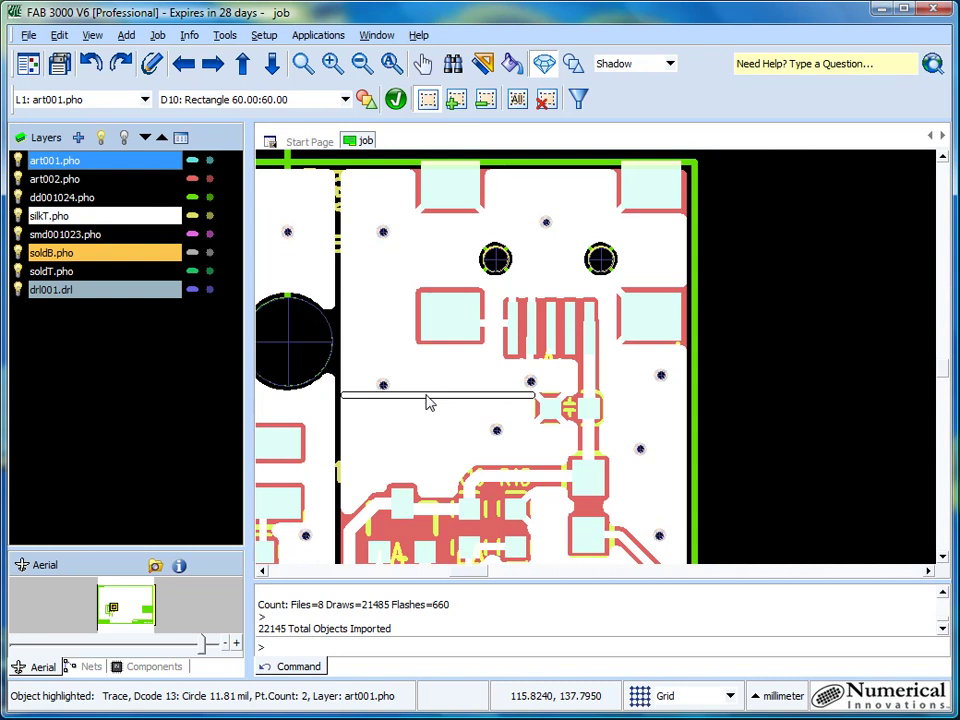
pyautogui.click(391, 63)
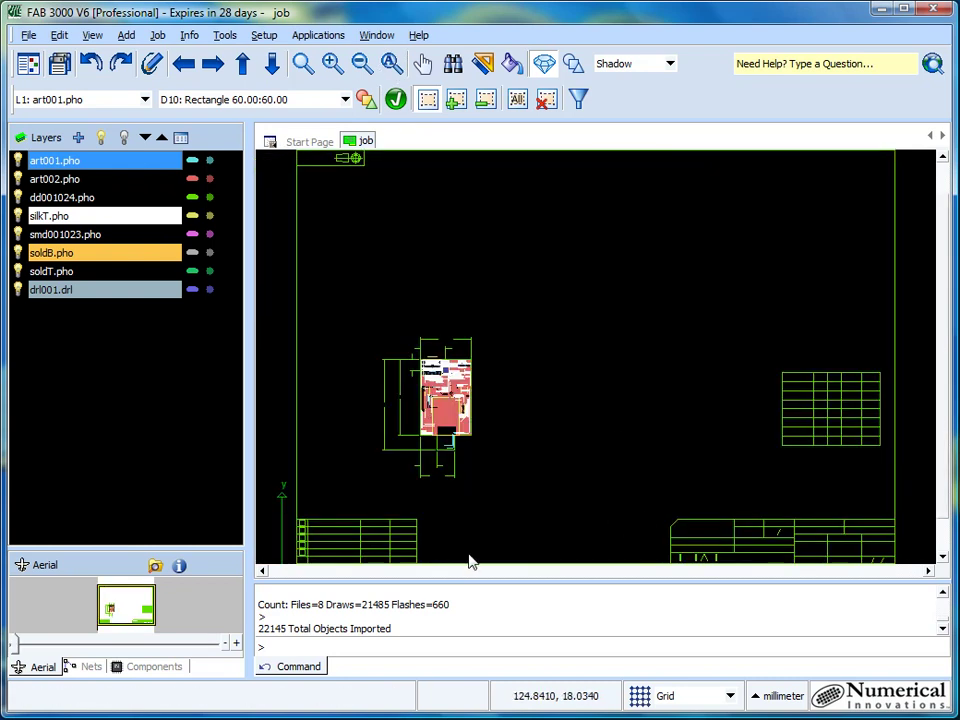